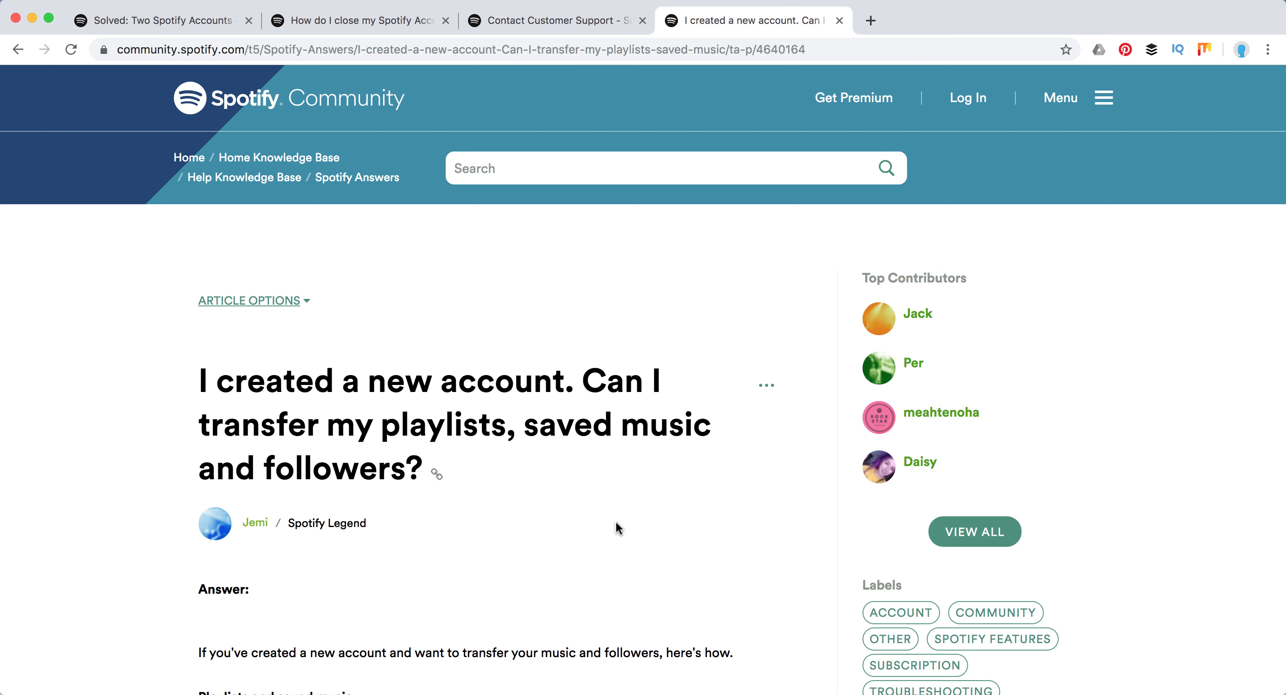
Step: Read the article's "Playlists and saved music" instructions and highlight the part of item 1 about all playlists in the old account
scroll(616, 522, down, 5)
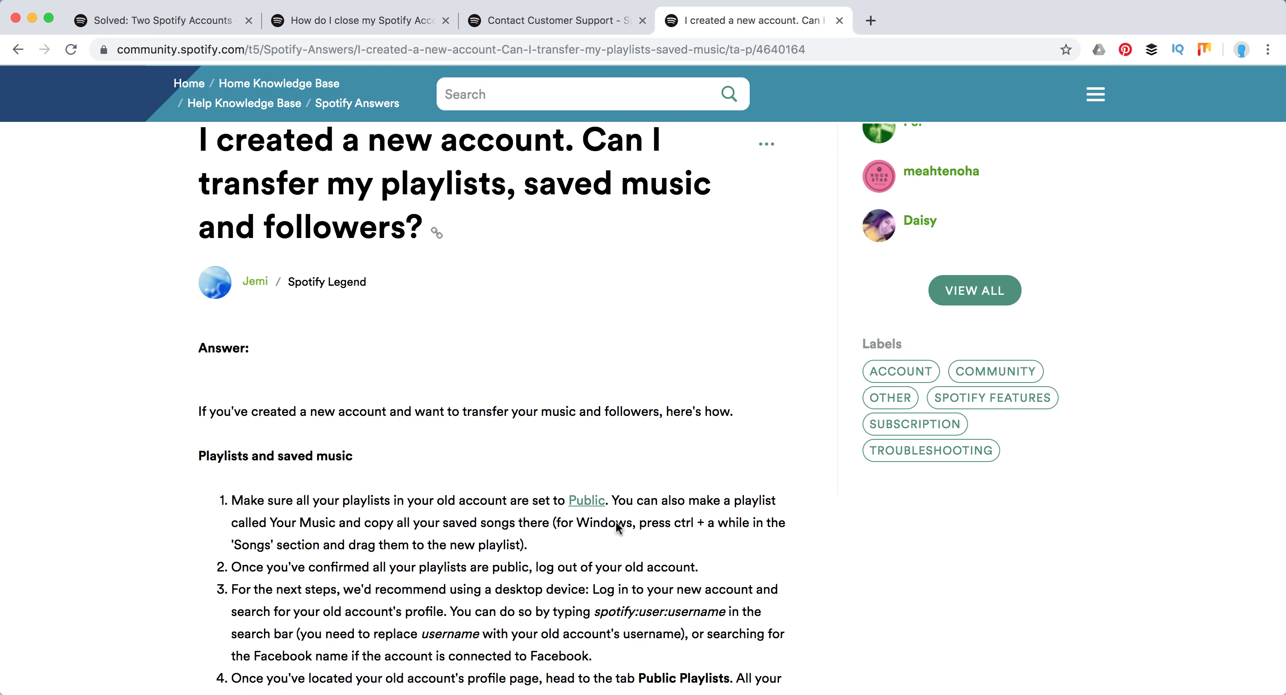
scroll(617, 528, down, 4)
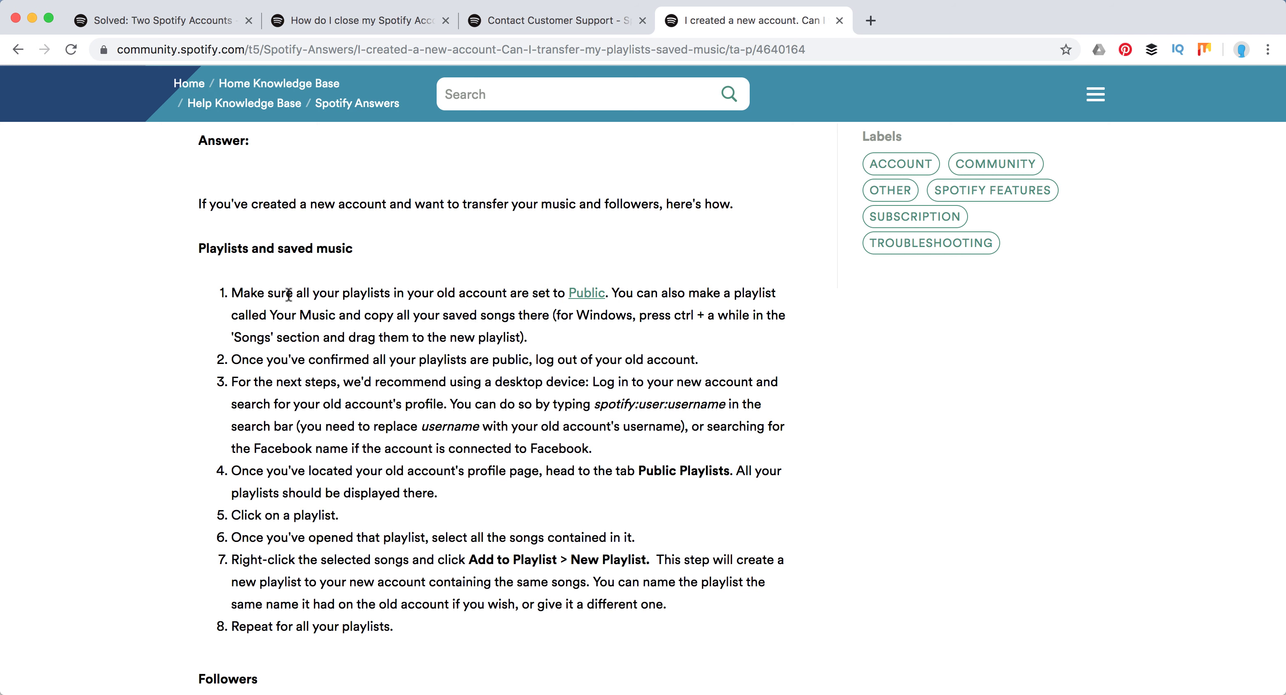
drag(286, 294, 524, 294)
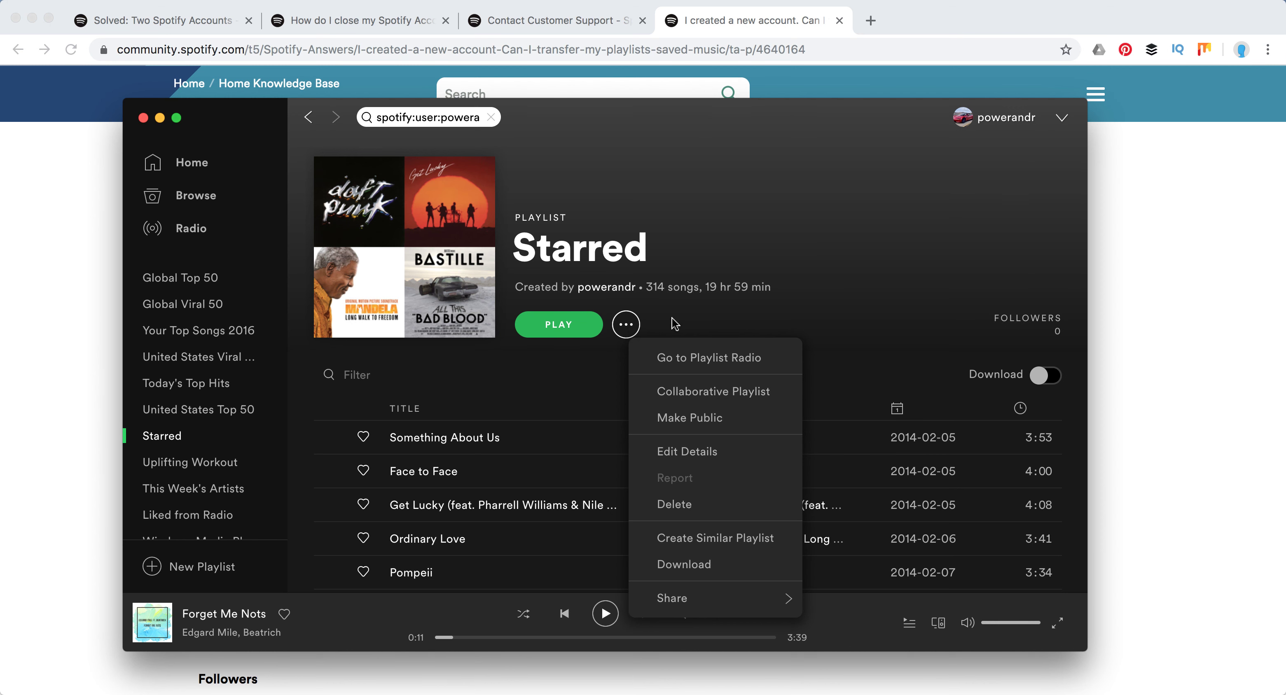
Step: Switch to the Spotify app and examine the Starred playlist's options, including Make Public, without applying any
click(679, 320)
click(625, 327)
click(868, 328)
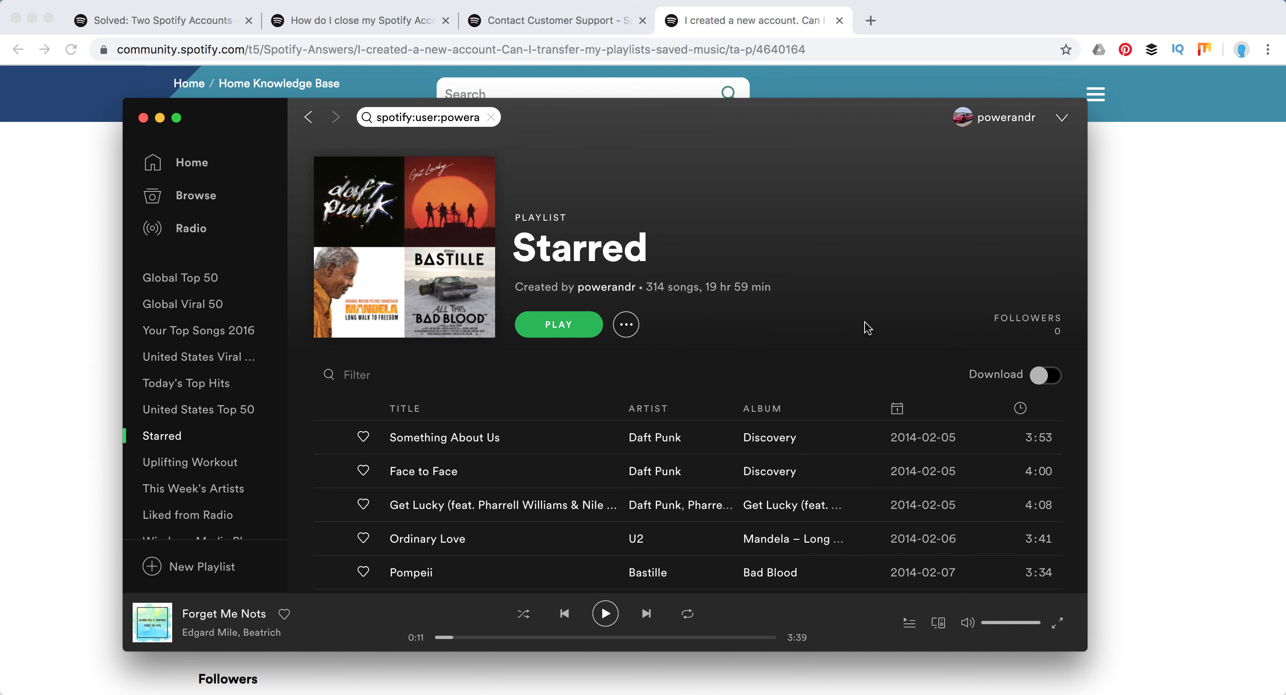
Step: Return to the article in the browser and highlight the search format spotify:user:username in item 3
click(751, 26)
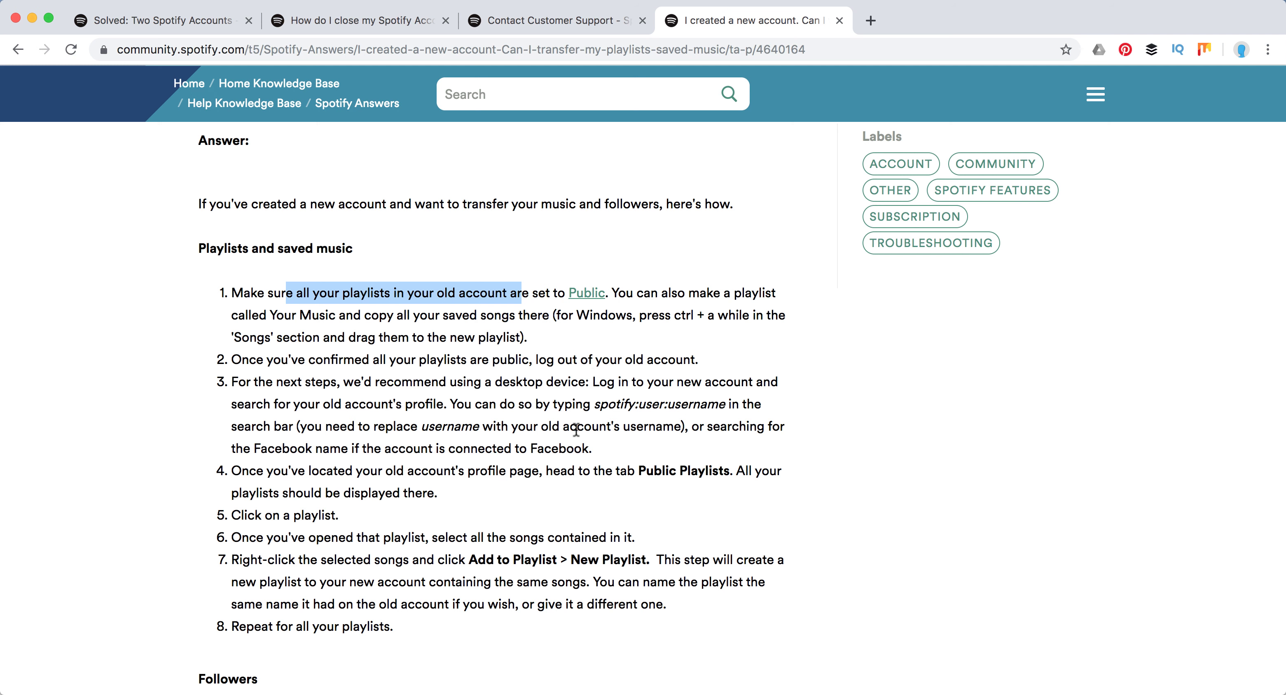
click(597, 404)
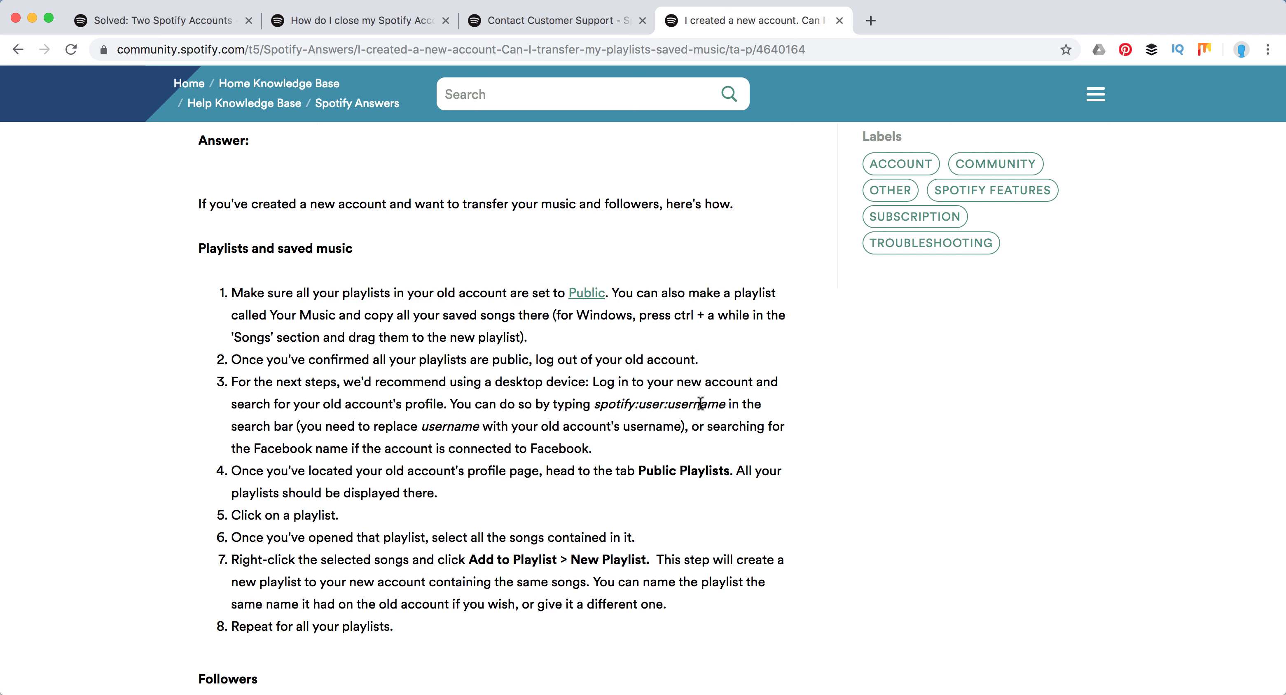
drag(594, 404, 726, 406)
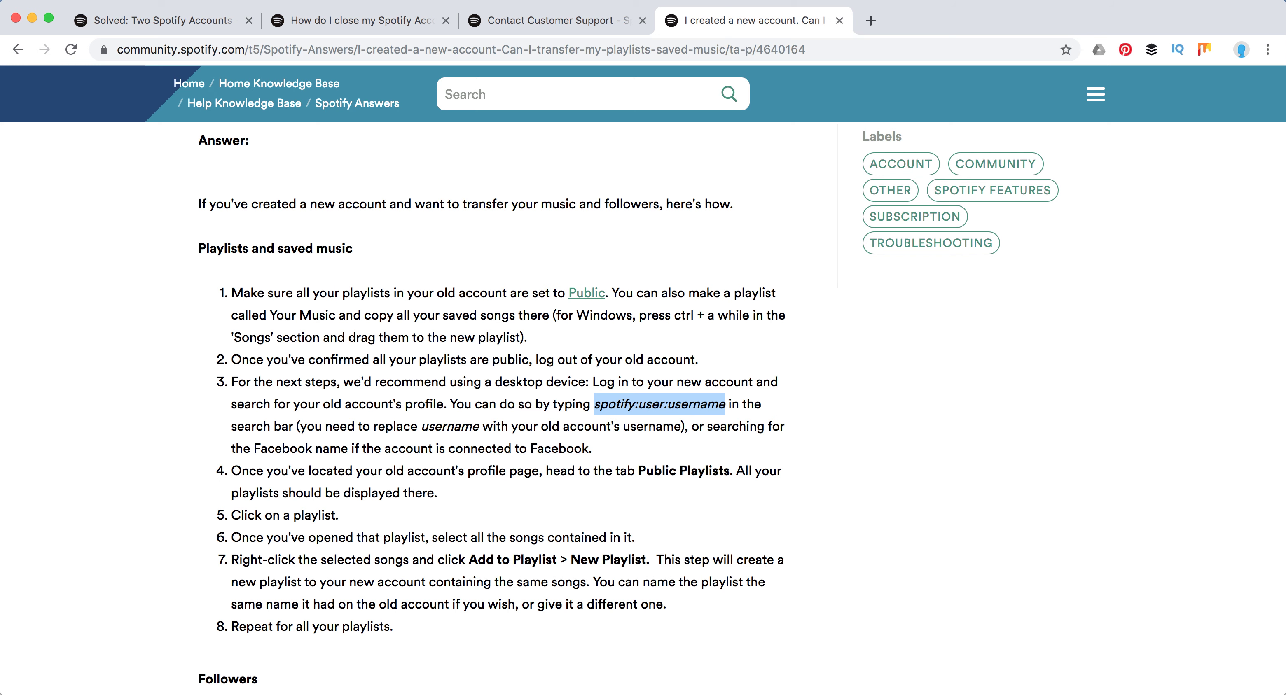
Step: Switch to Spotify and open the old account's profile by searching for spotify:user: followed by the account's username
click(749, 693)
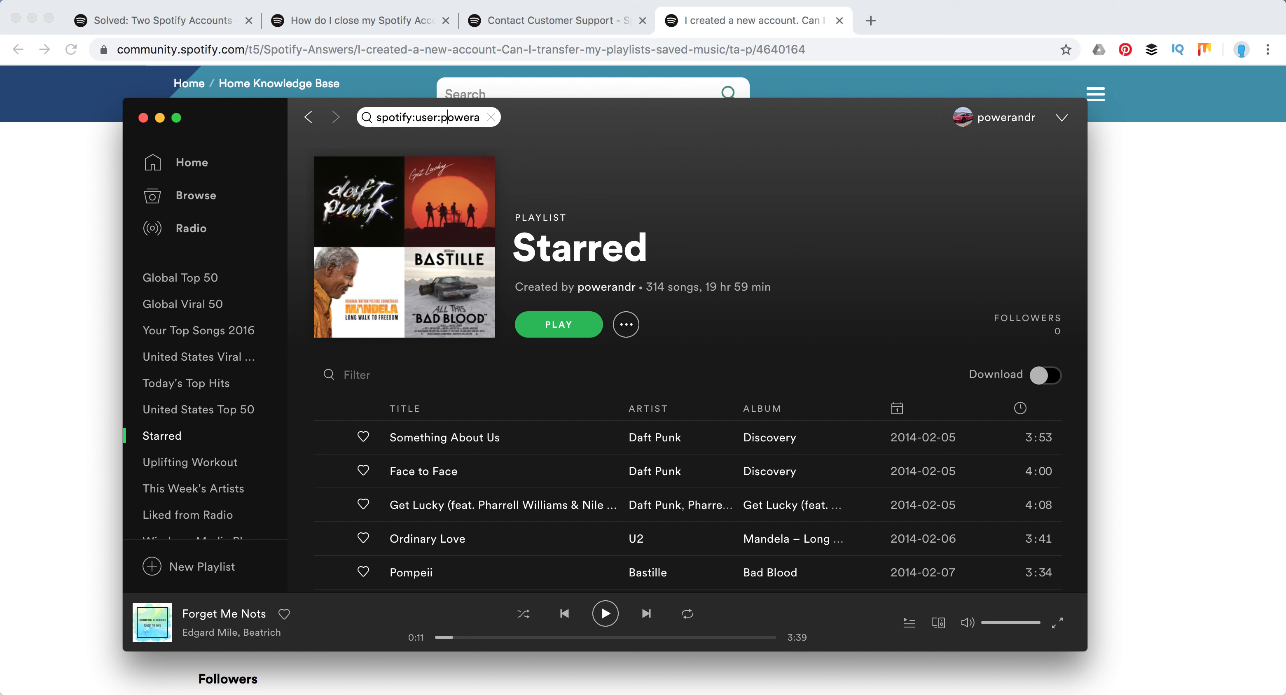
text(ndr)
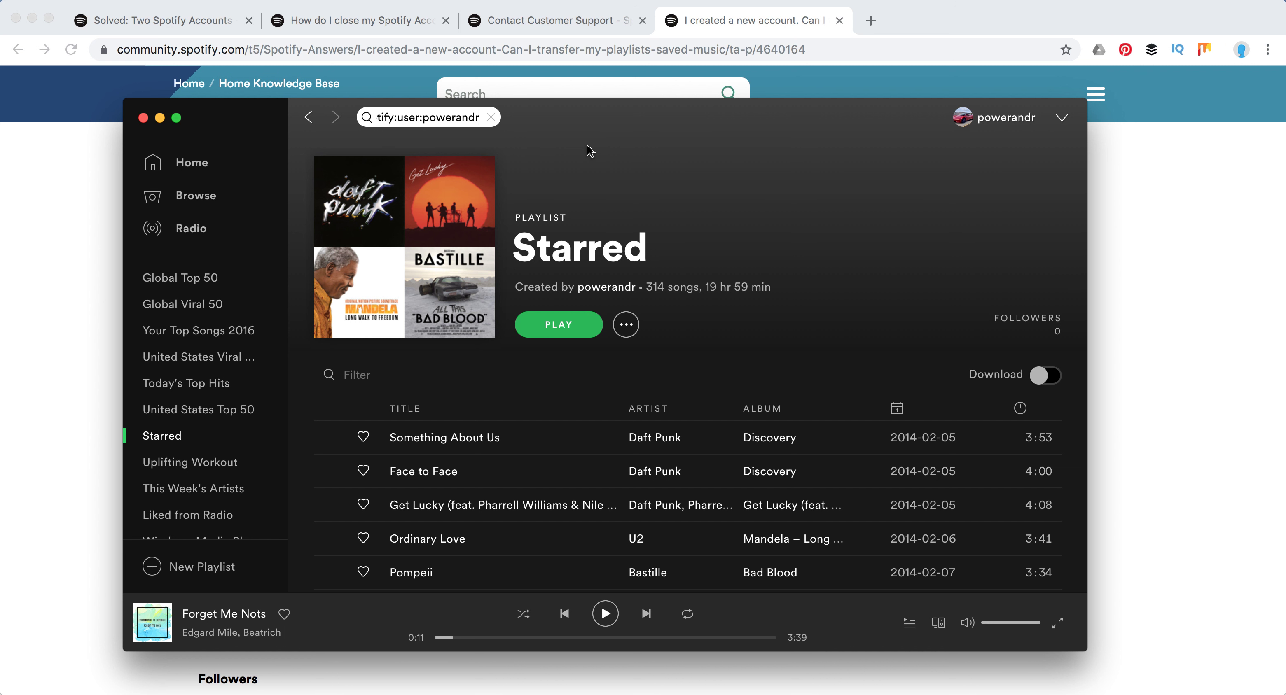
key(BackSpace)
key(BackSpace)
key(BackSpace)
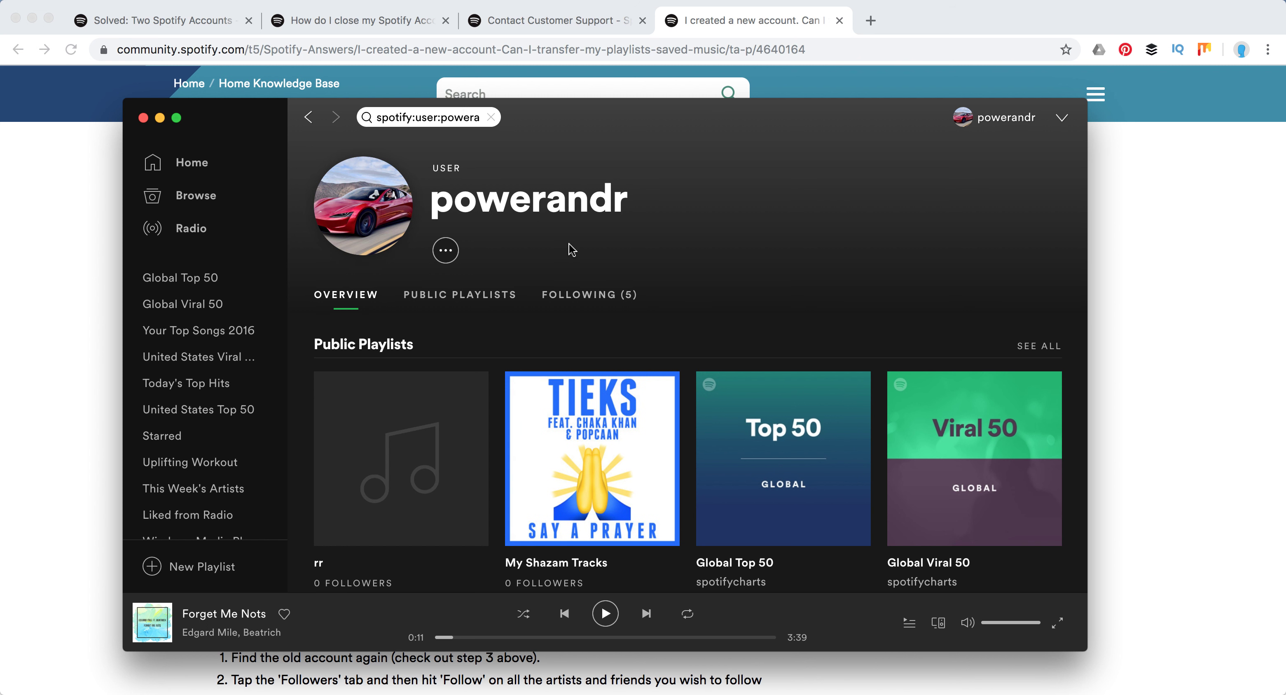
Step: Display the profile's public playlists and open Your Top Songs 2016 from them
click(479, 300)
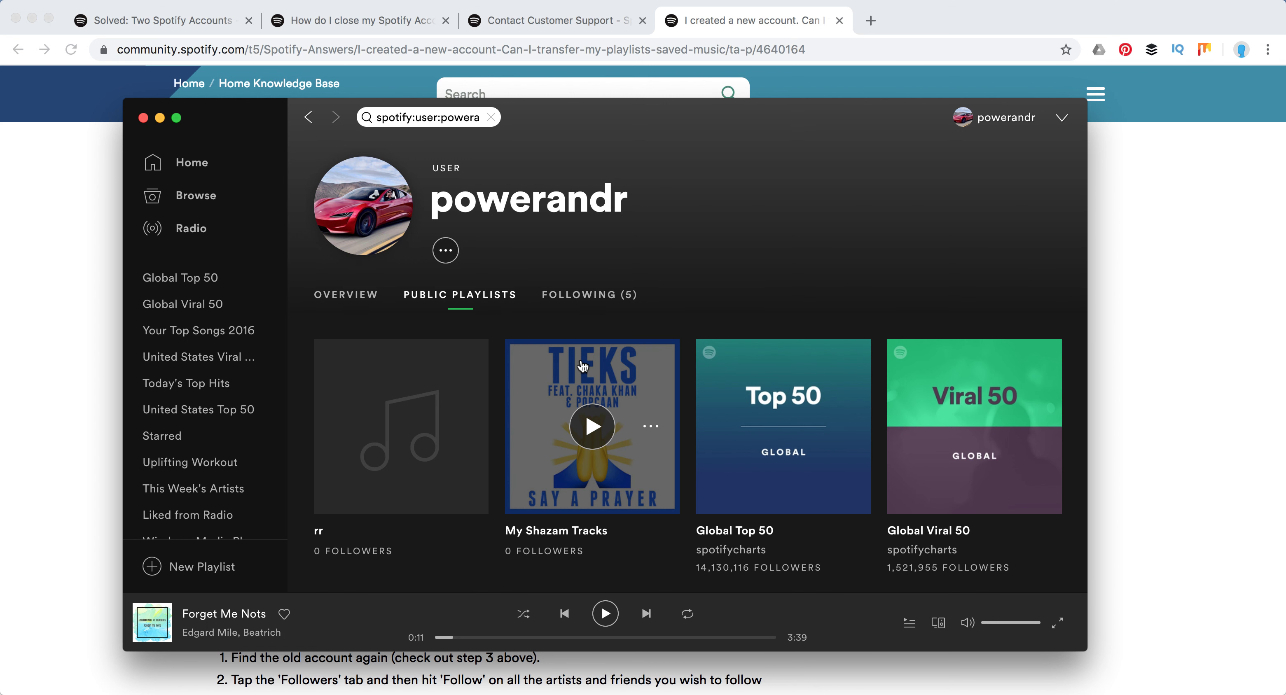
scroll(582, 366, down, 6)
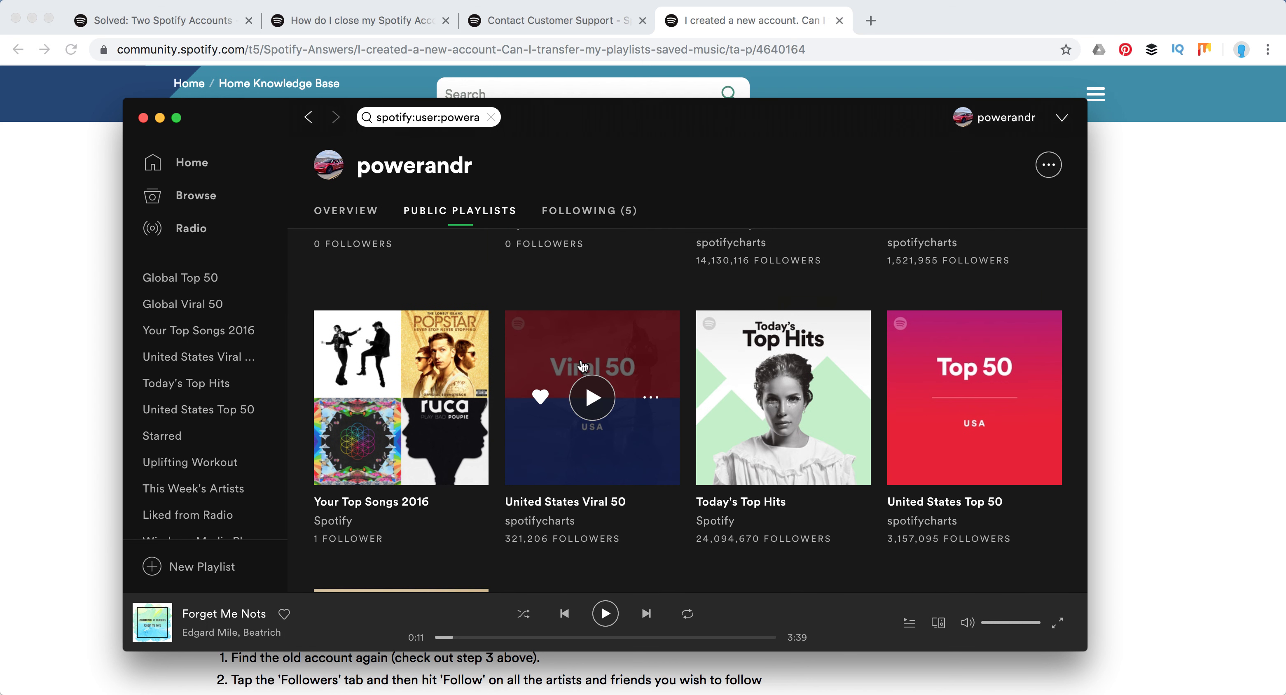
scroll(582, 366, down, 5)
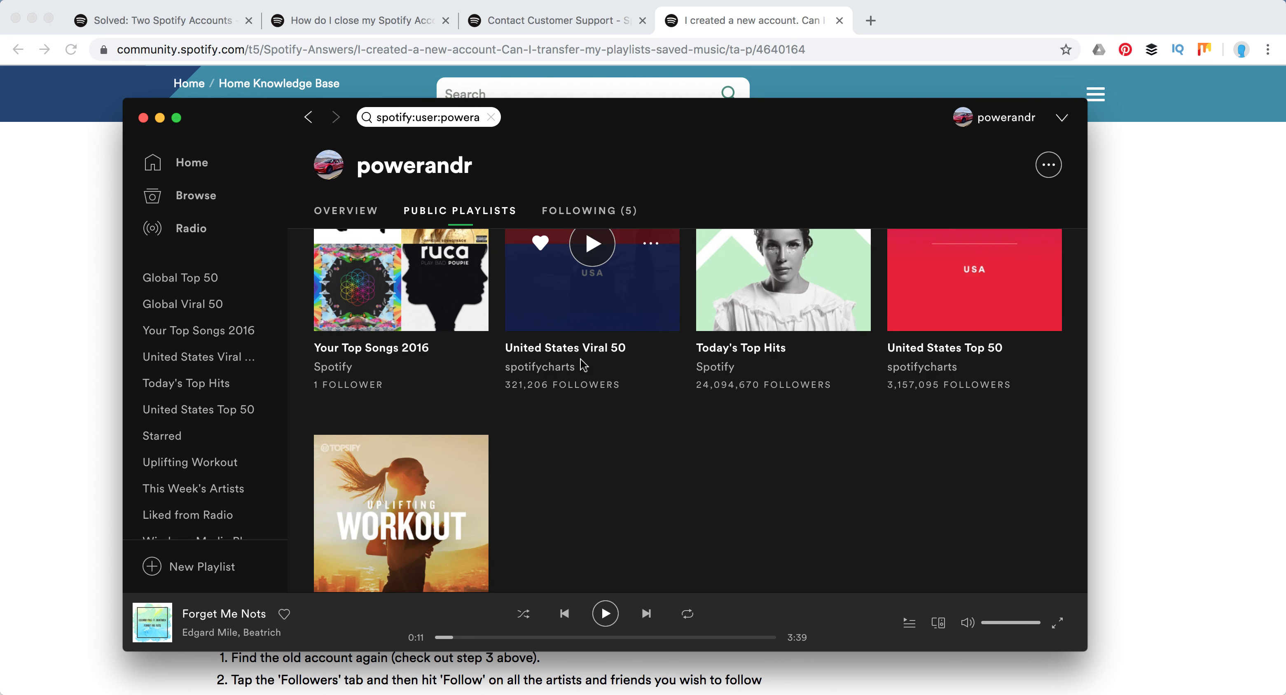
click(380, 294)
scroll(428, 399, down, 2)
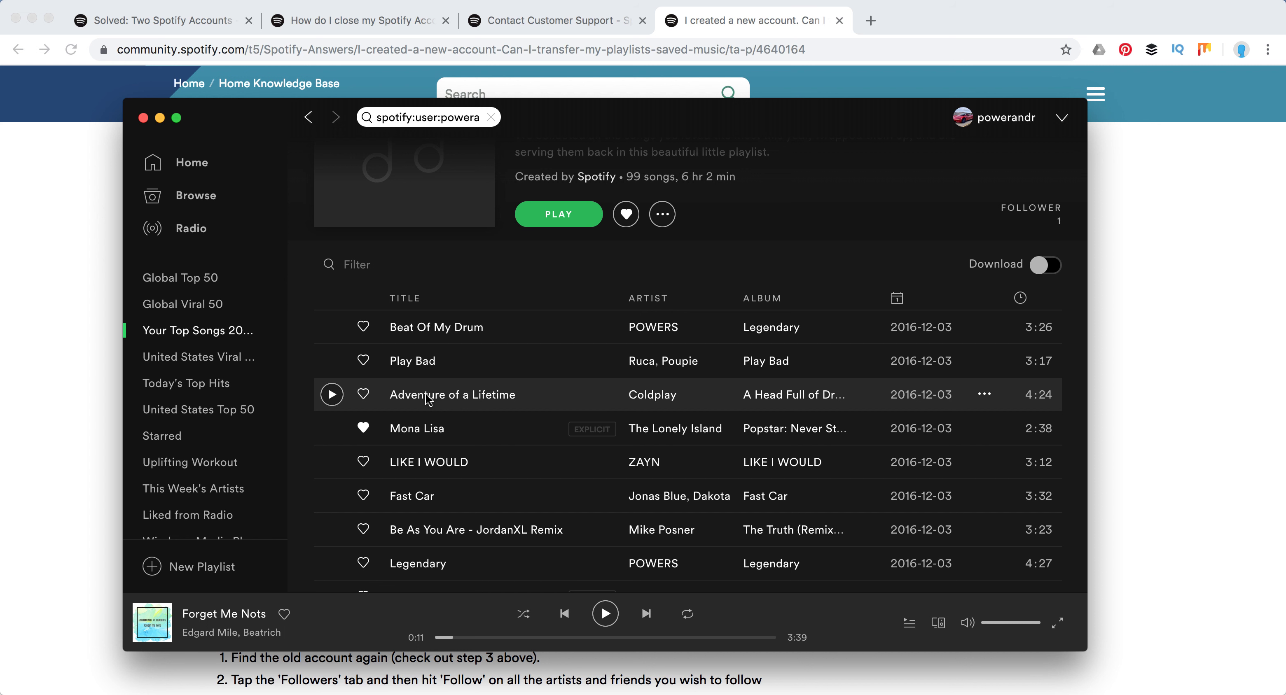
Step: Add all songs of Your Top Songs 2016 to the existing rr playlist, and open the rr playlist
key(super+a)
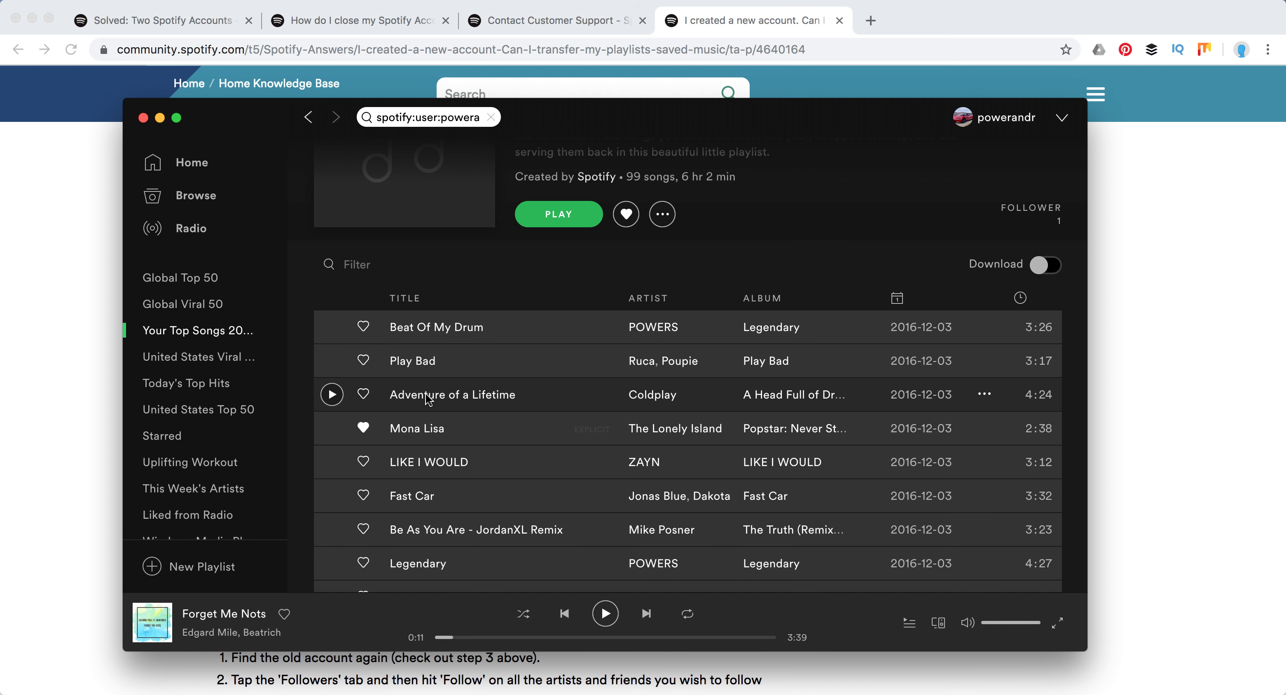
right_click(428, 399)
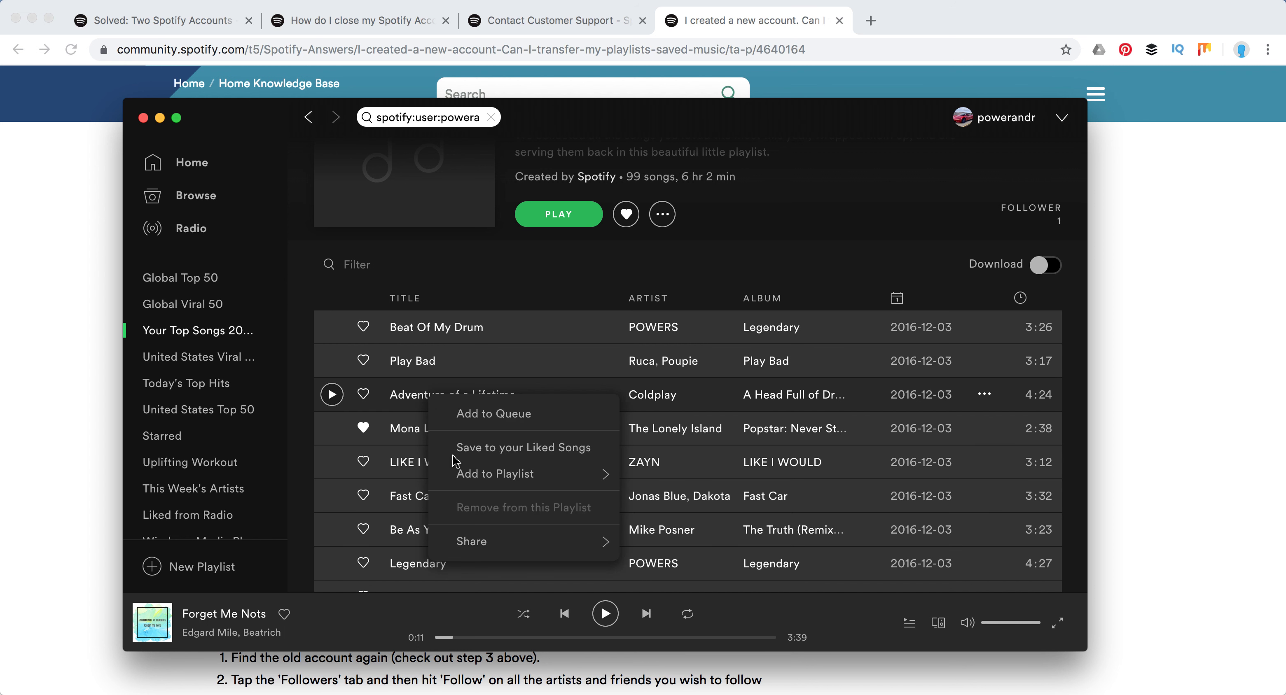
mouse_move(535, 473)
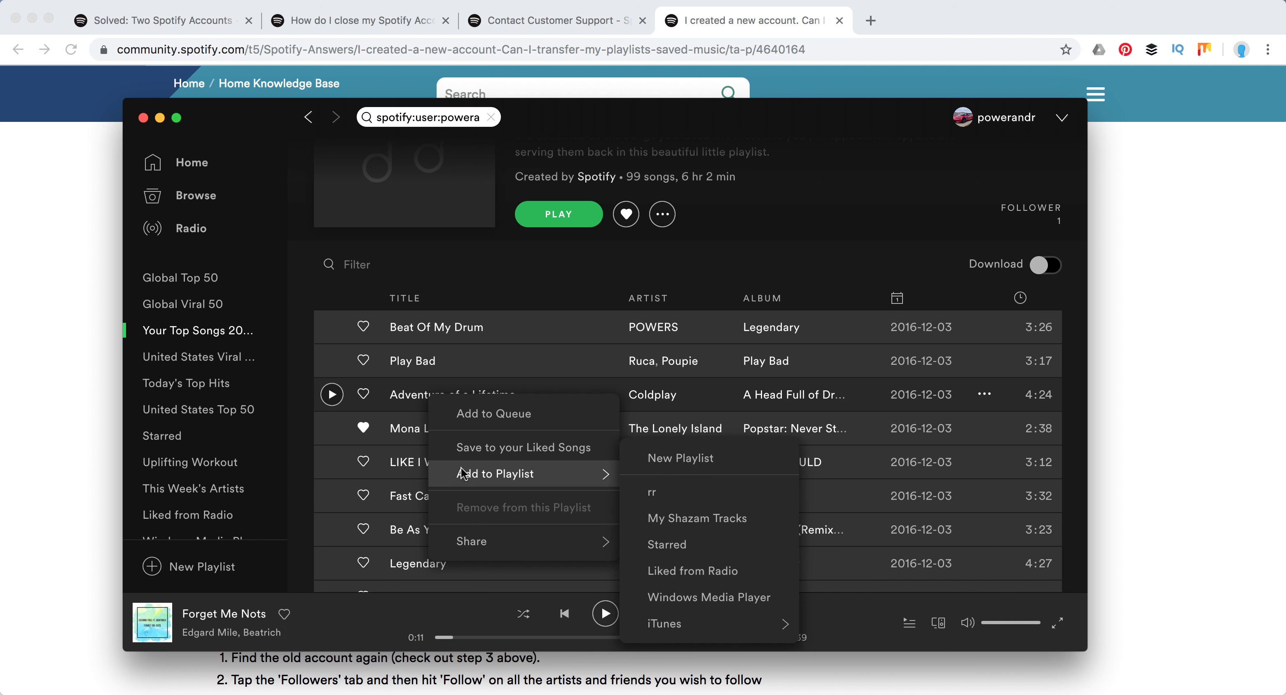
click(680, 494)
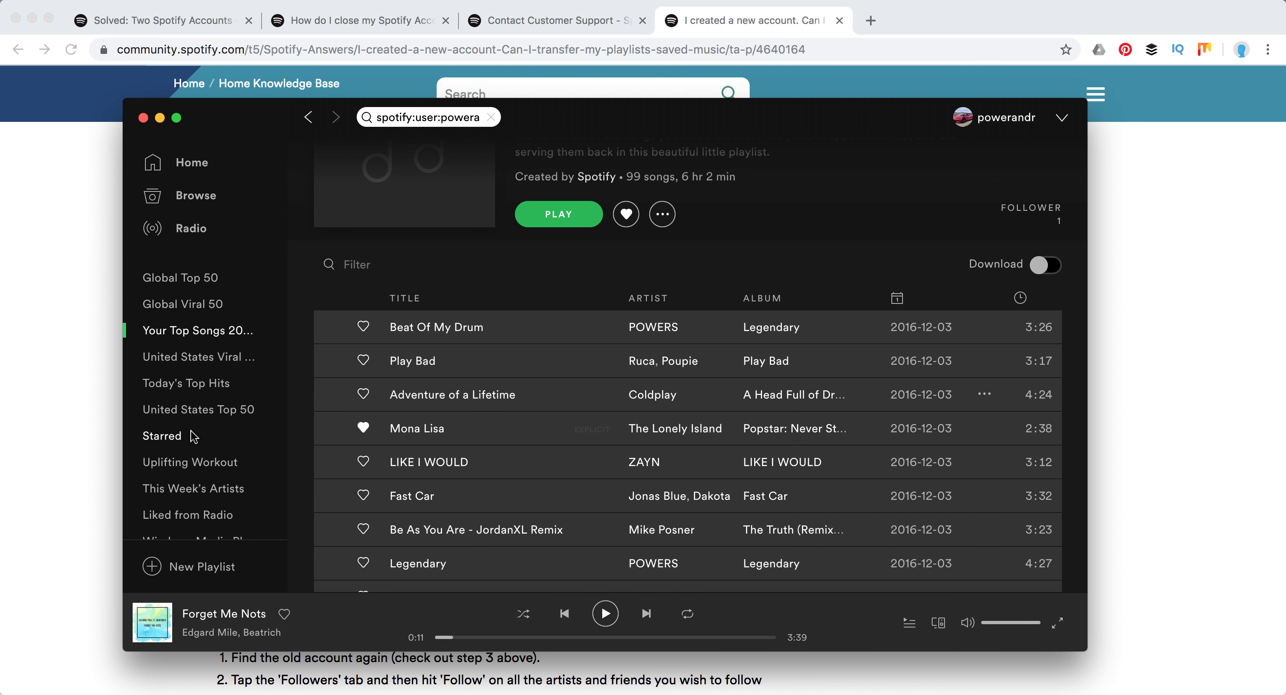
scroll(192, 429, down, 2)
scroll(193, 436, up, 15)
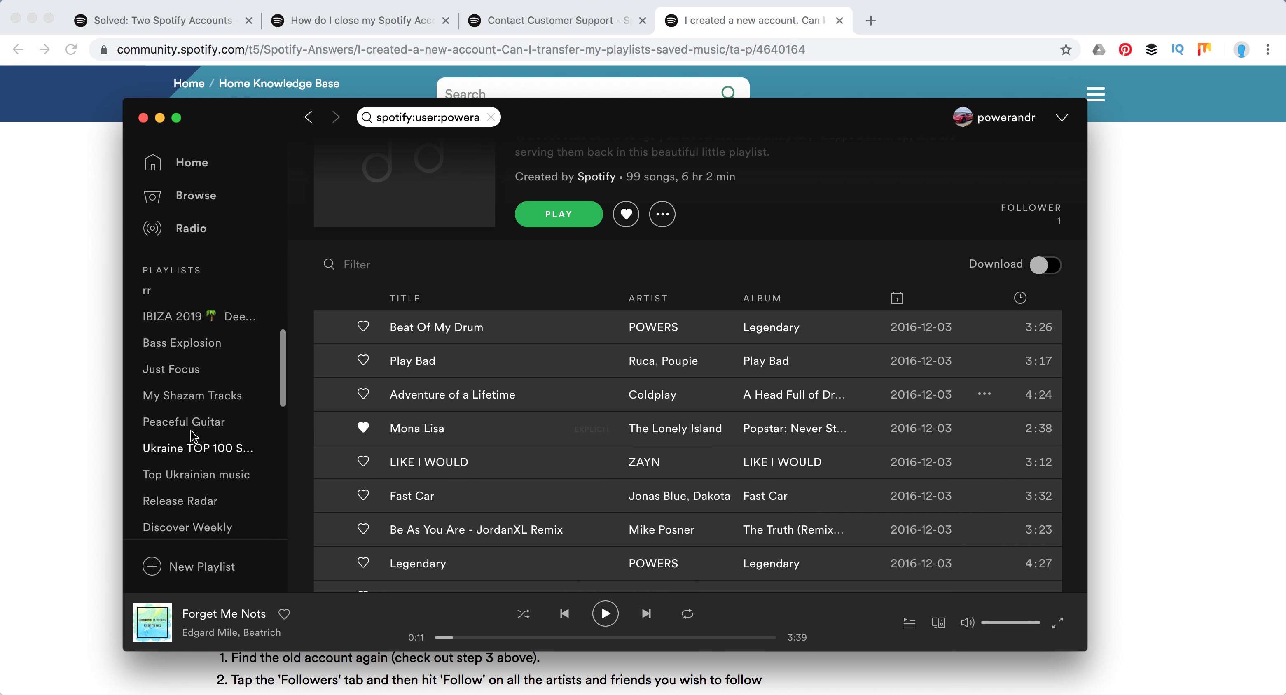
Step: Return to the browser article and highlight "Your Music and copy all your saved songs" in item 1
key(super+Tab)
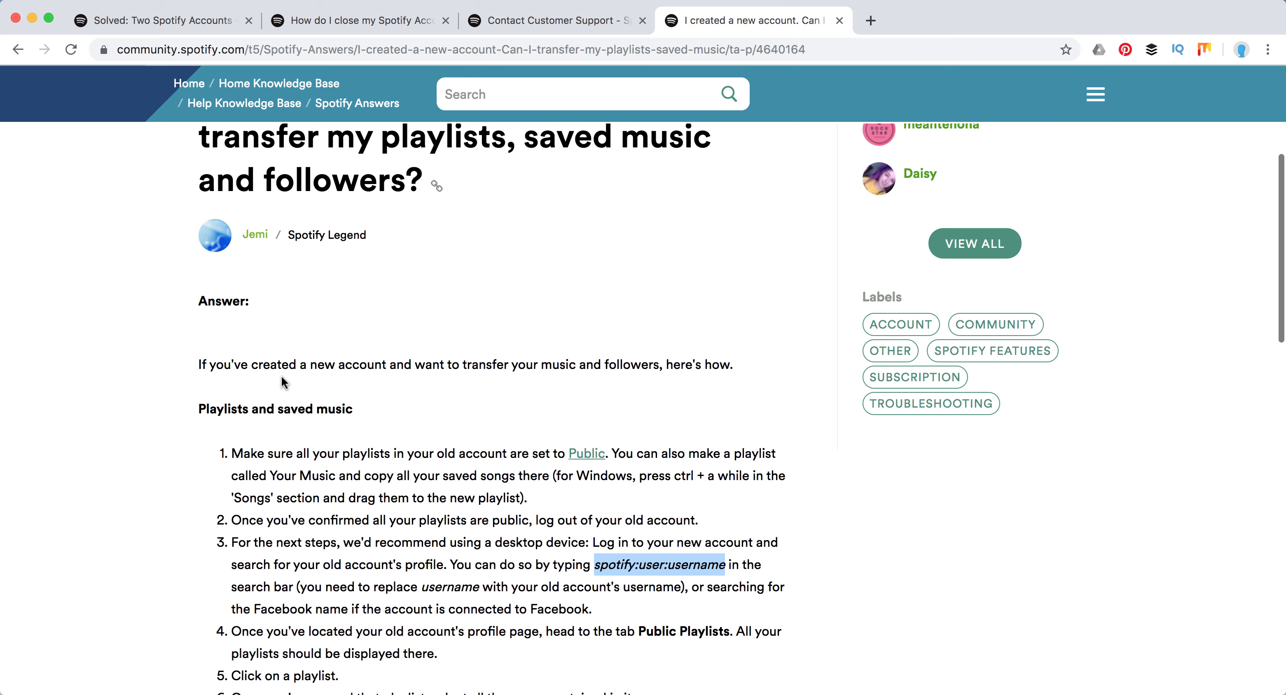
scroll(281, 372, down, 3)
scroll(430, 385, up, 2)
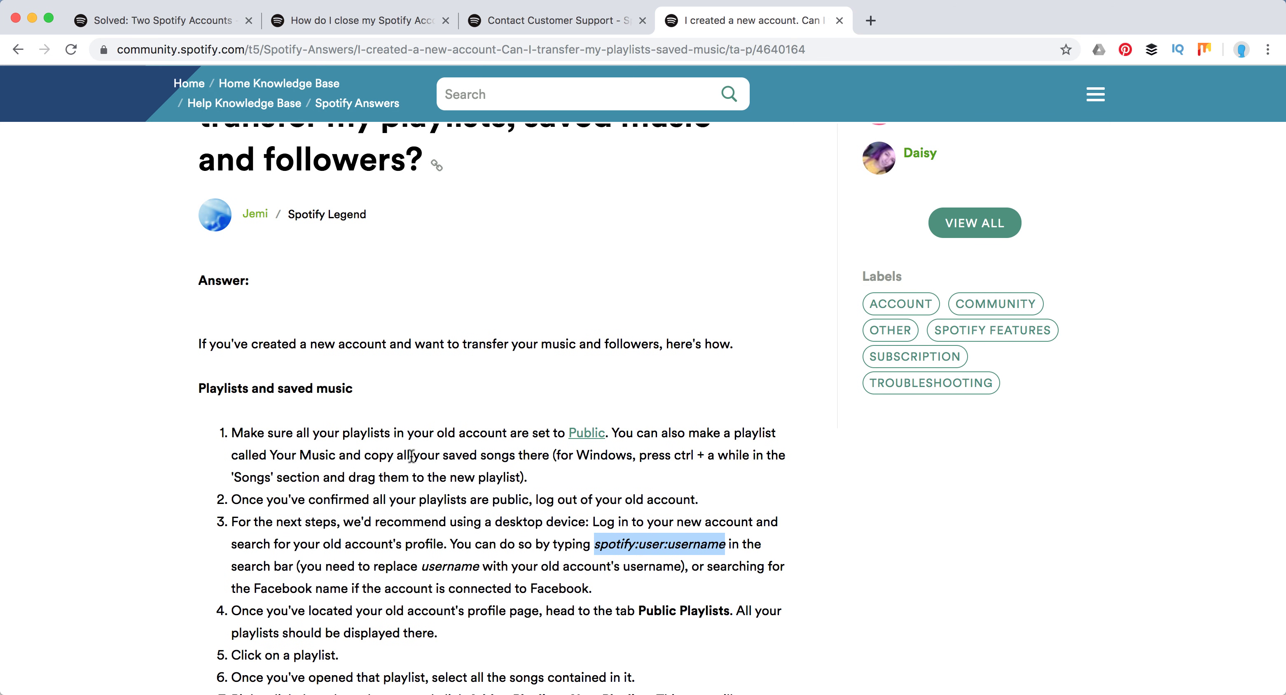
drag(269, 455, 515, 464)
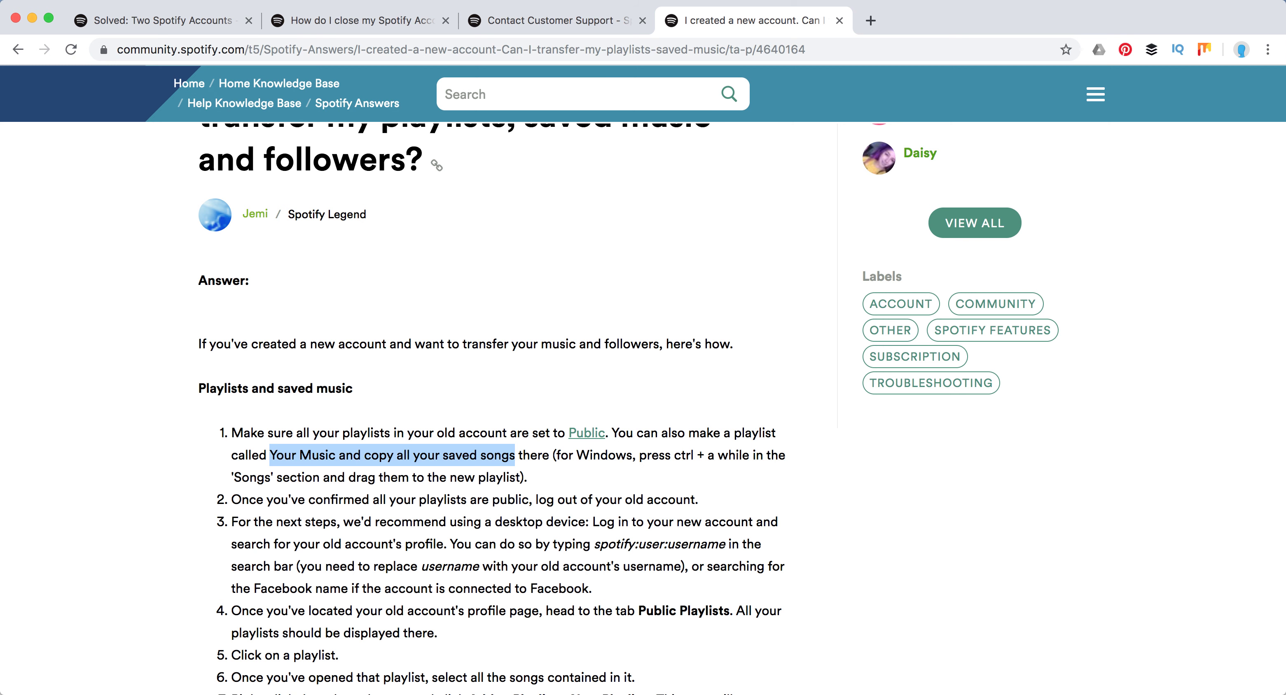
Step: Check the rr playlist in Spotify, and return to the article to read its remaining steps and the Followers section
click(750, 694)
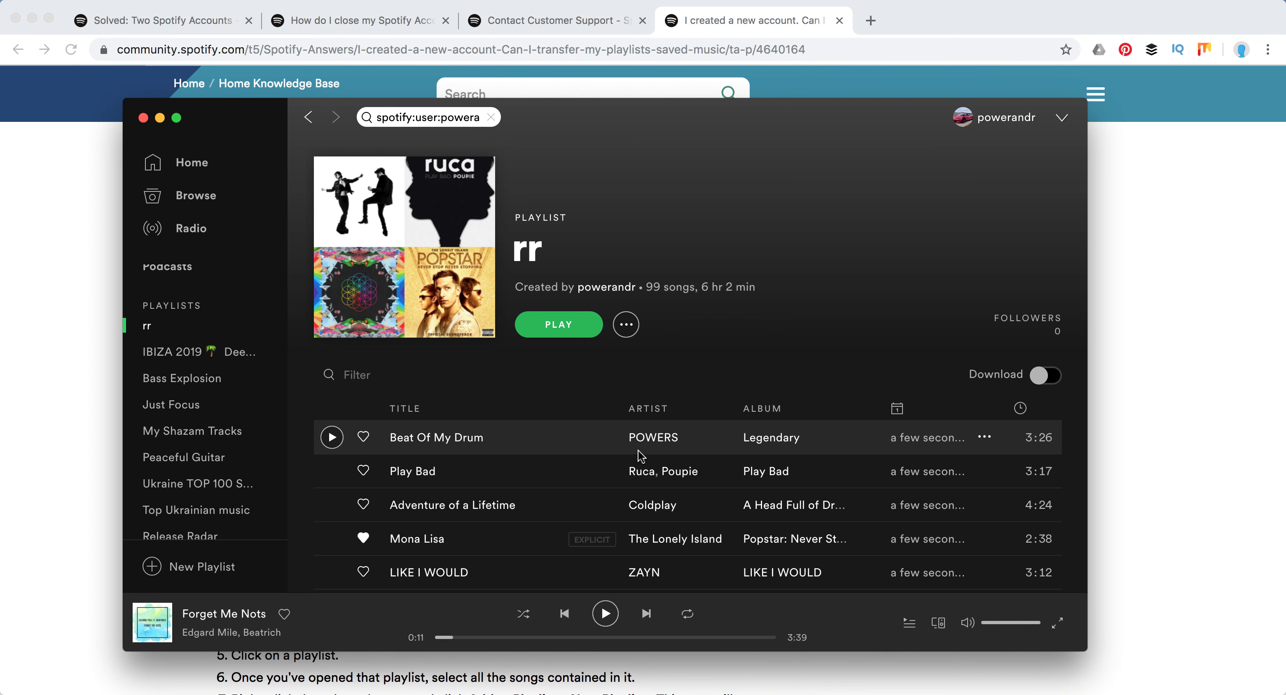
click(70, 377)
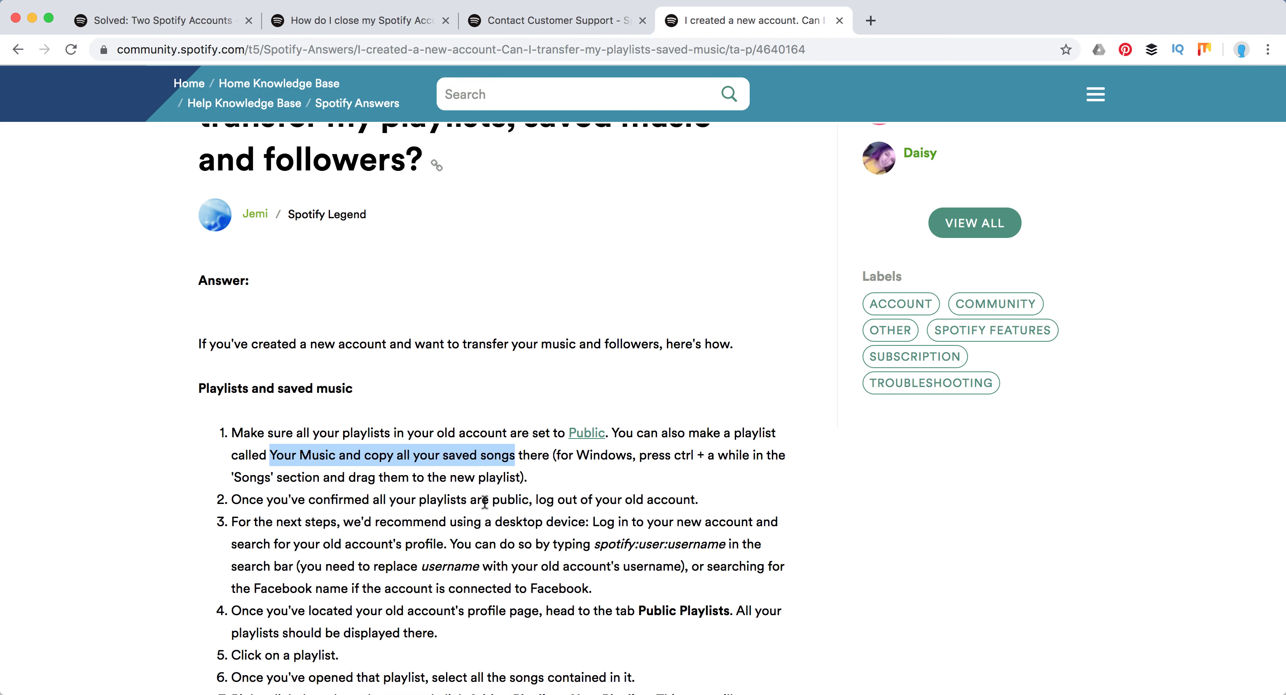
scroll(484, 502, down, 4)
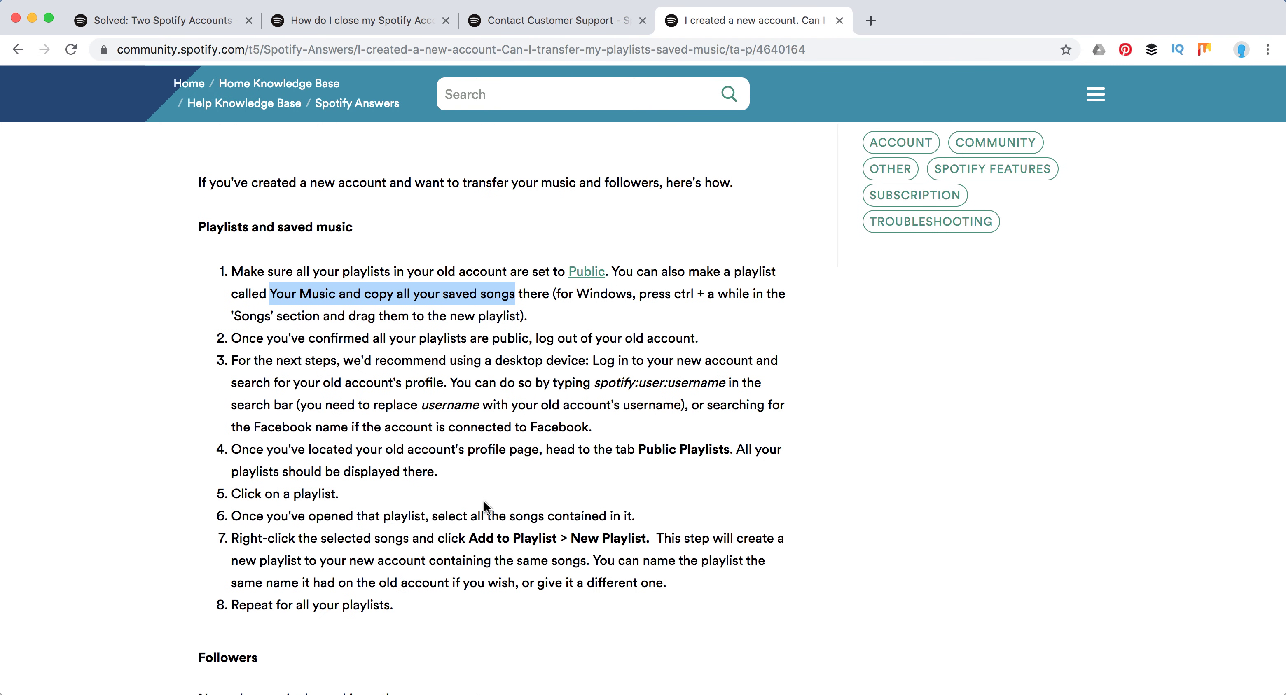
scroll(485, 507, down, 5)
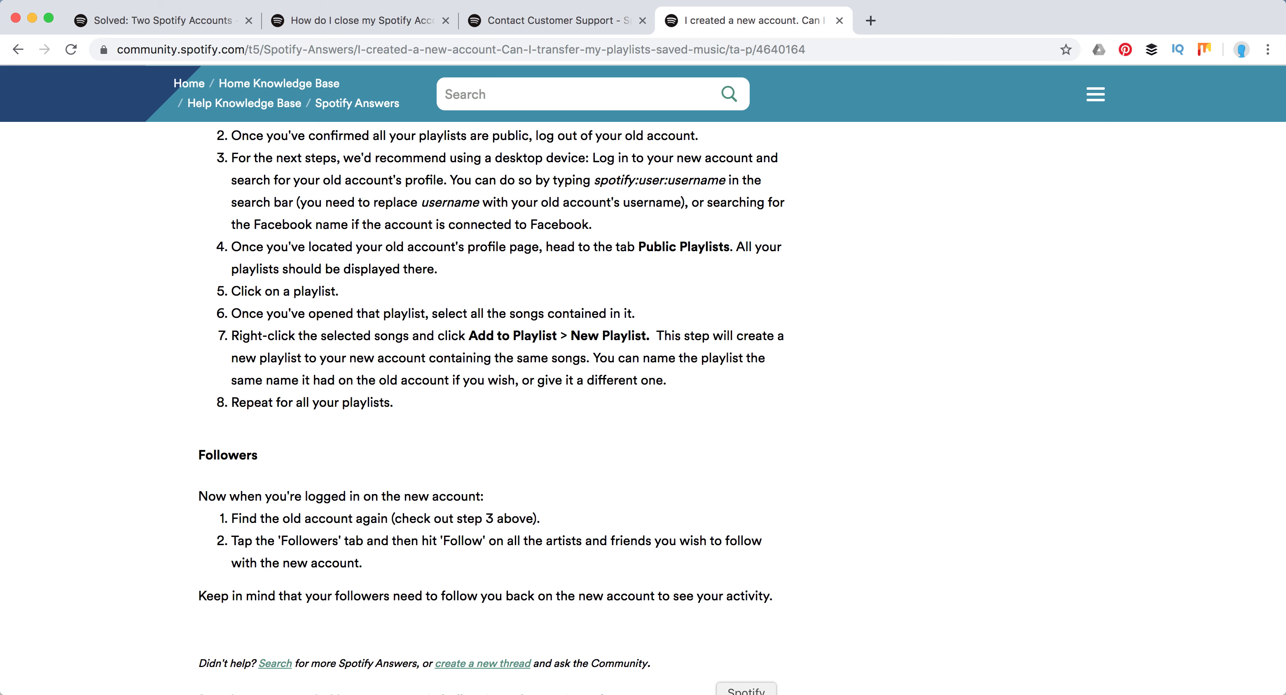
Step: Switch to Spotify, go back to the old account's profile and look through the artists it follows
click(747, 693)
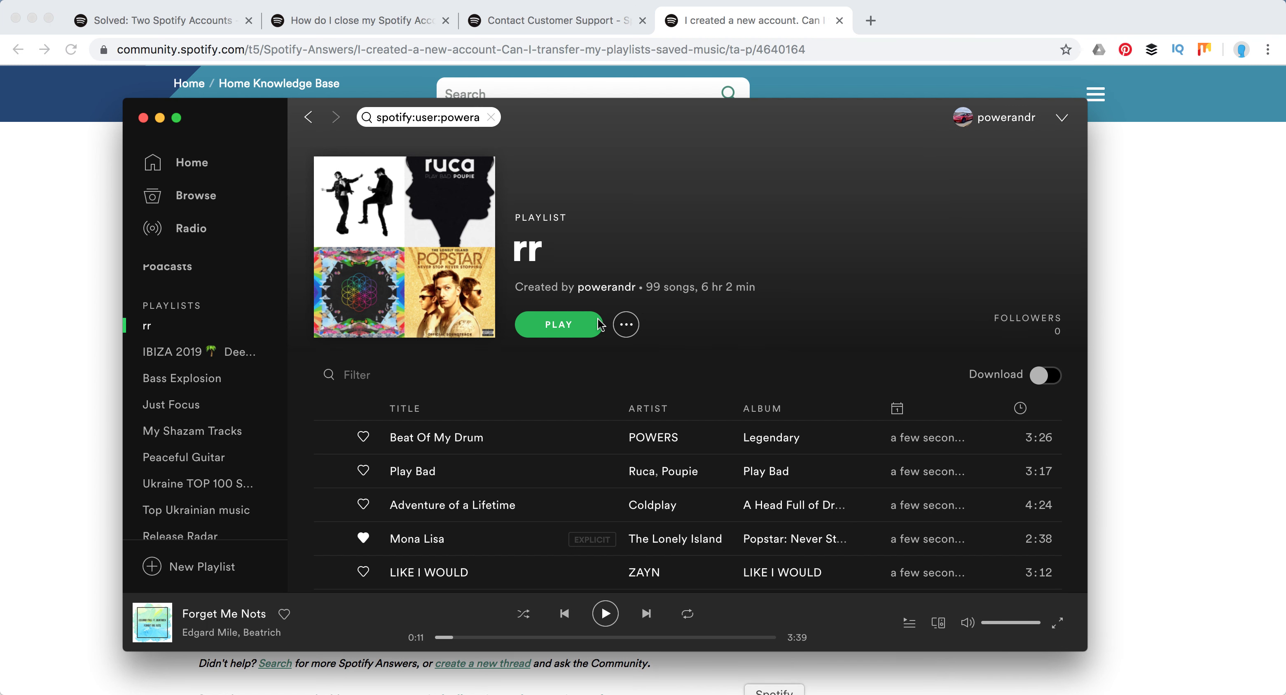
click(309, 119)
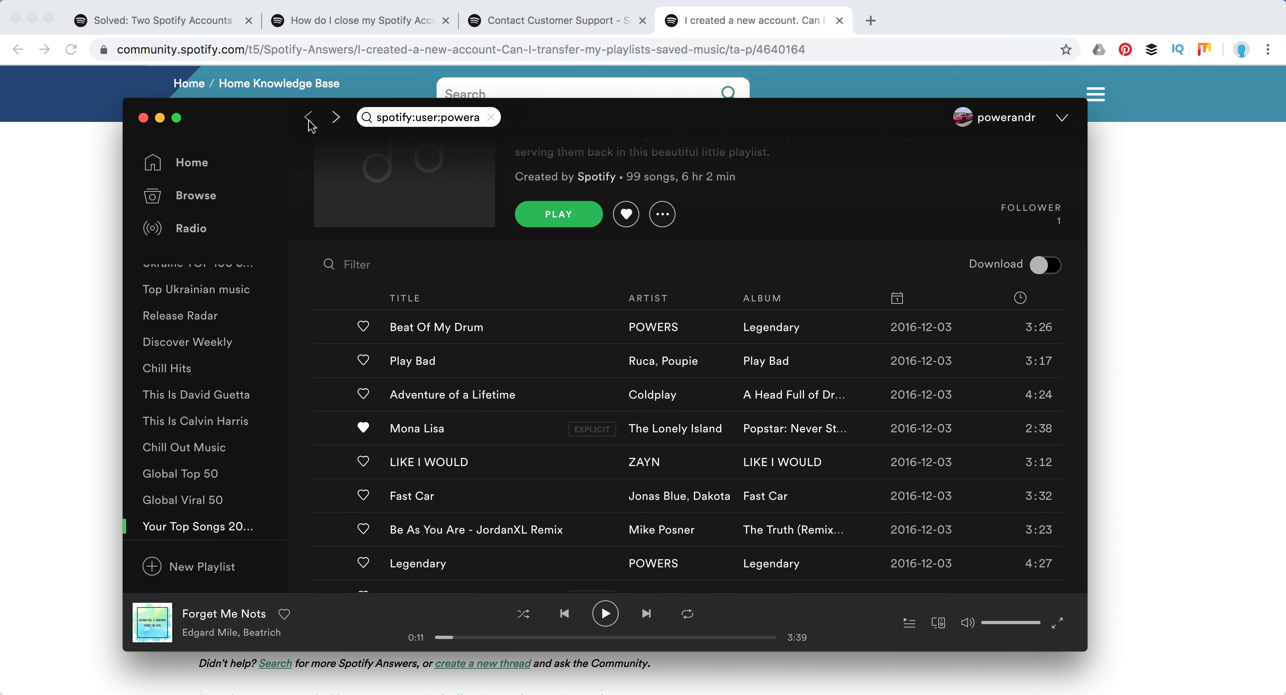
scroll(500, 400, up, 3)
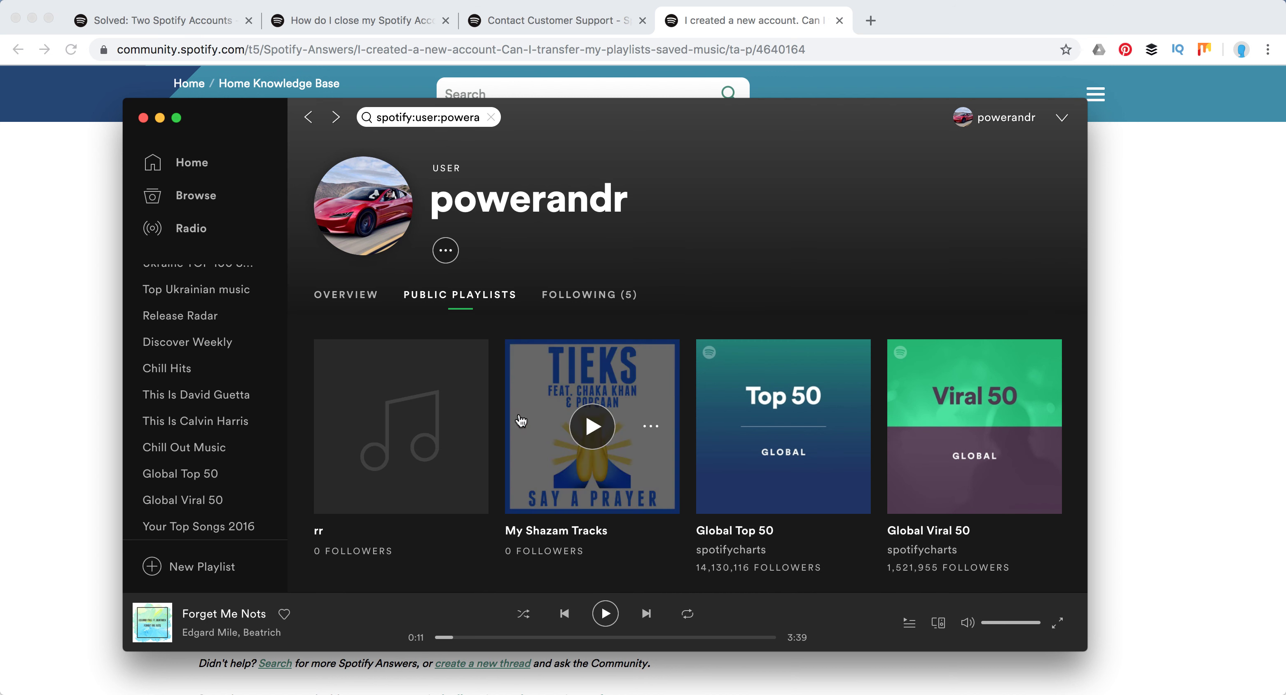
click(440, 119)
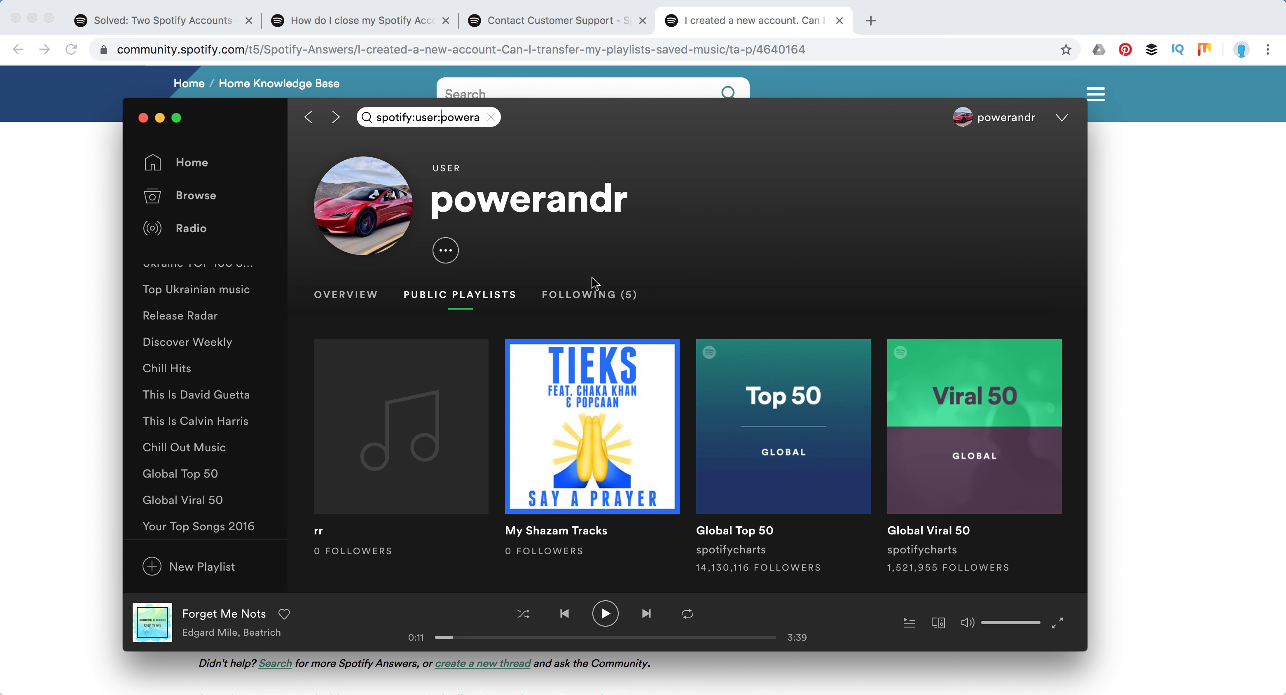
click(577, 299)
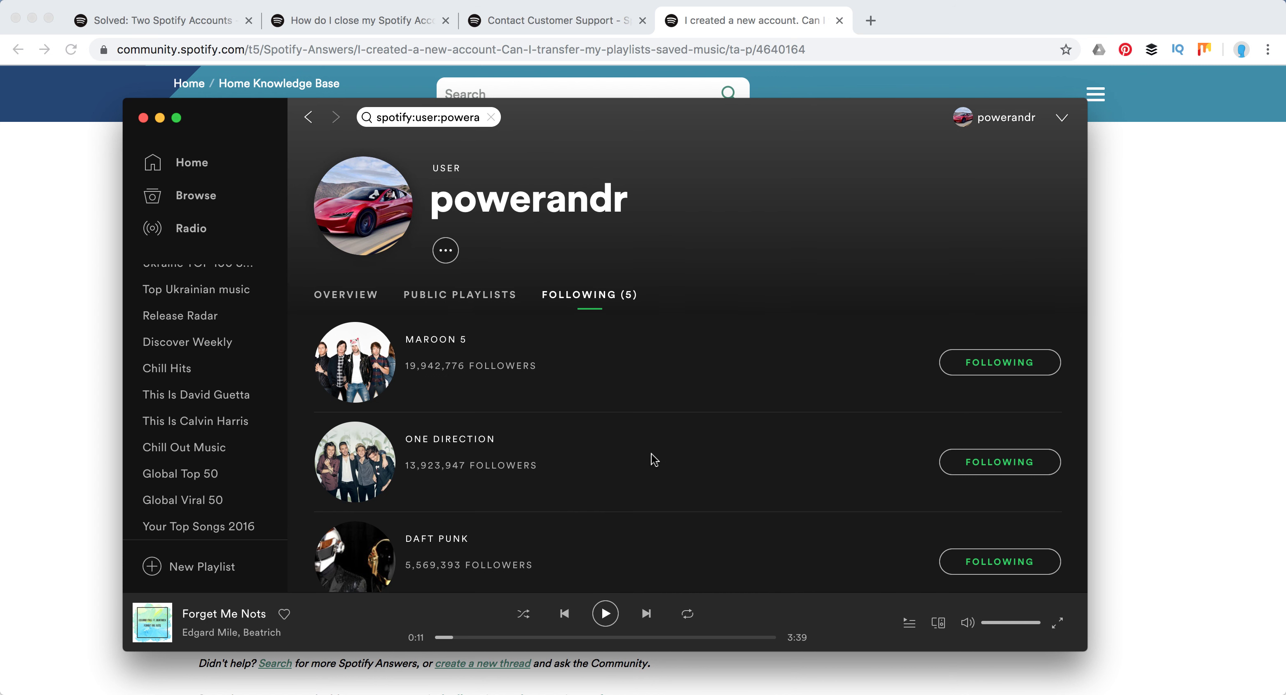
scroll(654, 459, down, 5)
scroll(654, 459, up, 5)
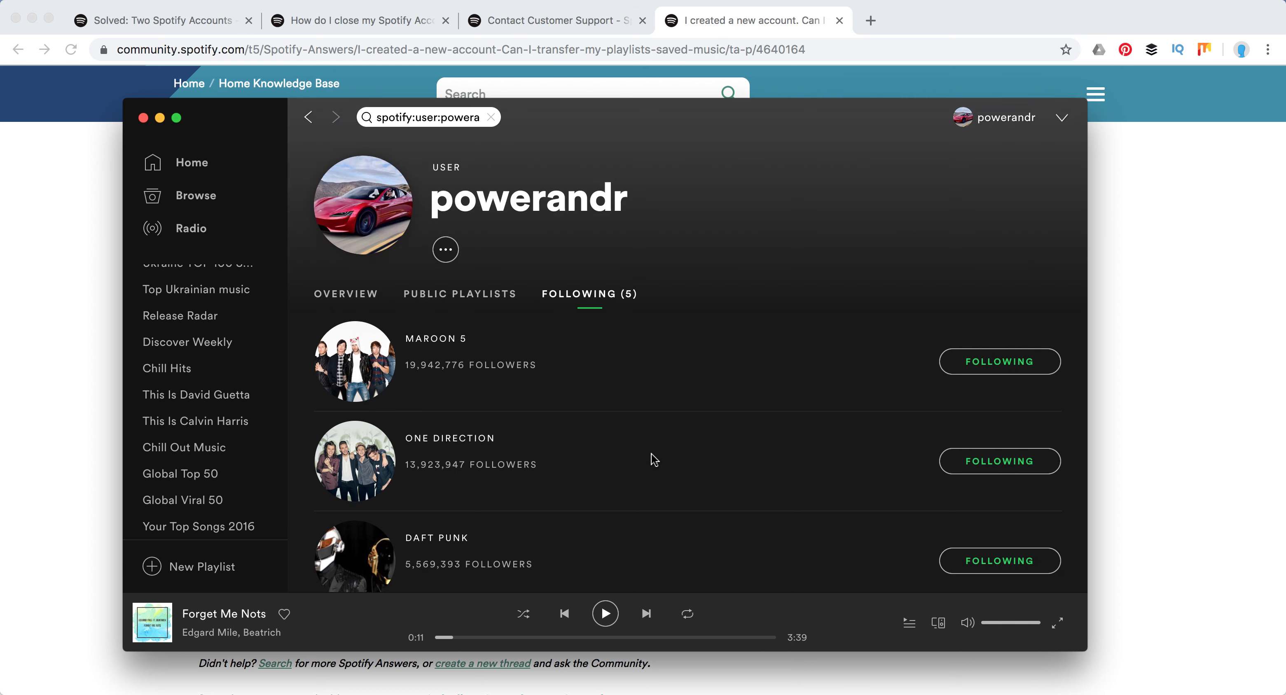
scroll(654, 460, down, 2)
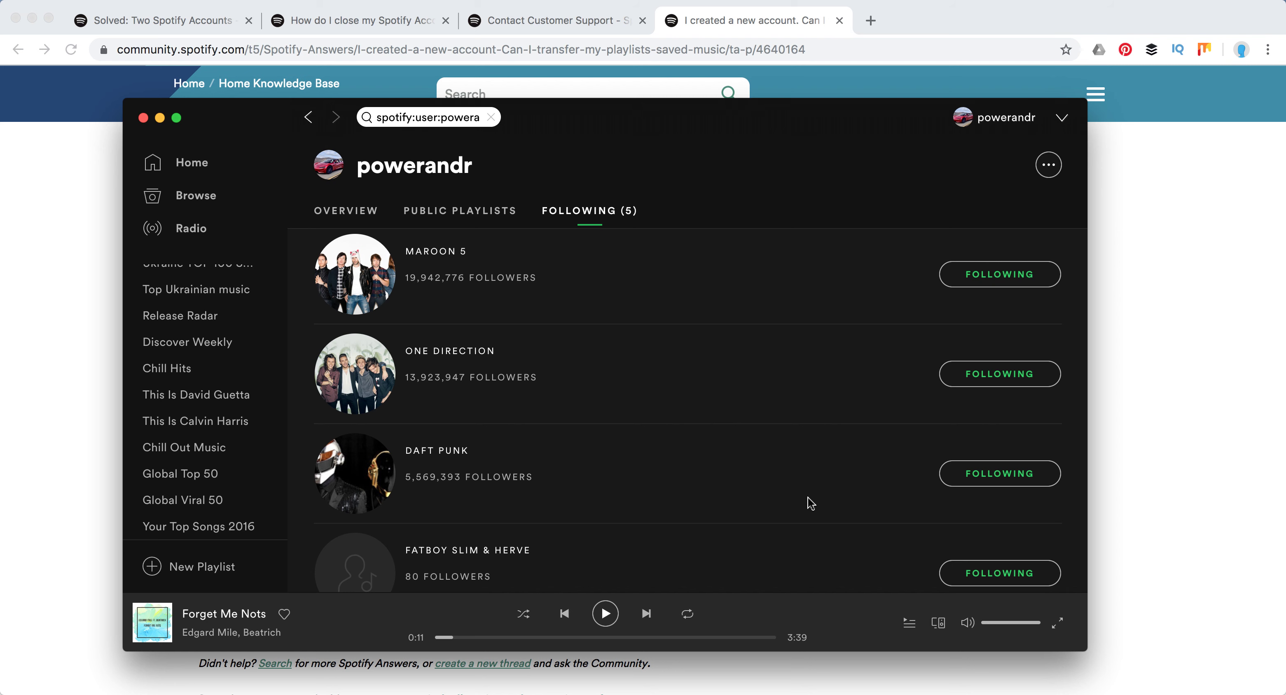
Step: Return to the browser article and review the playlist transfer instructions once more
click(37, 384)
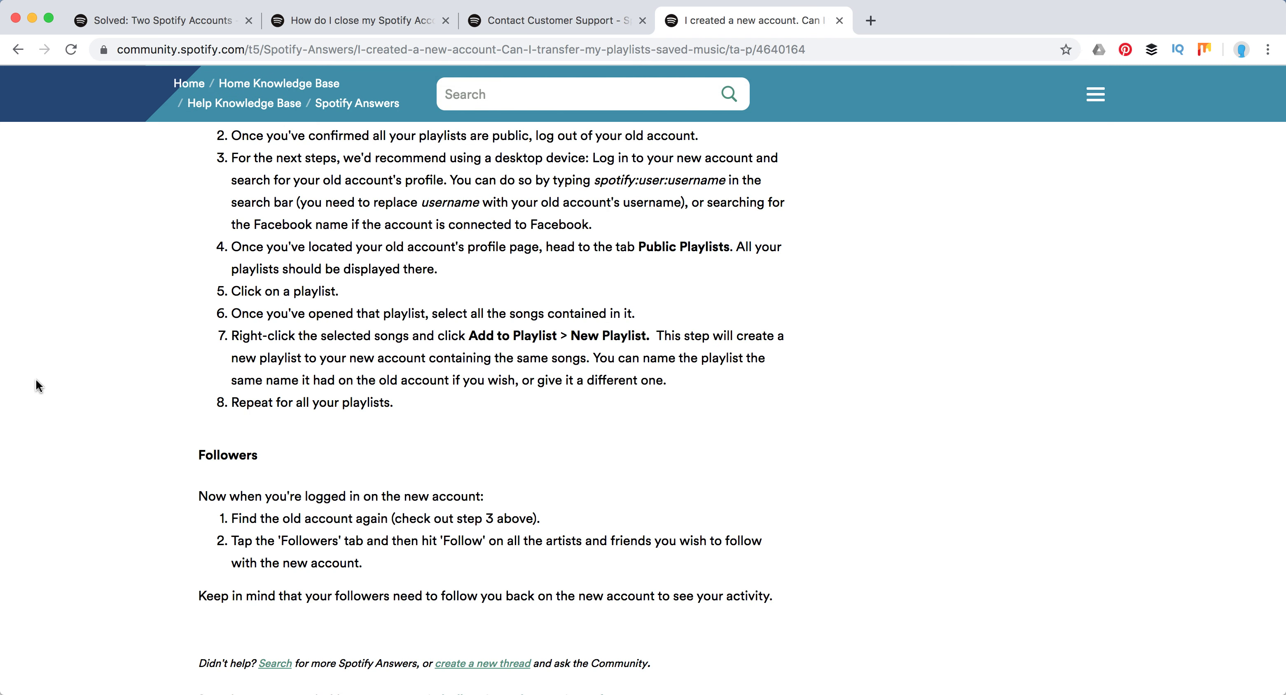
scroll(245, 327, up, 6)
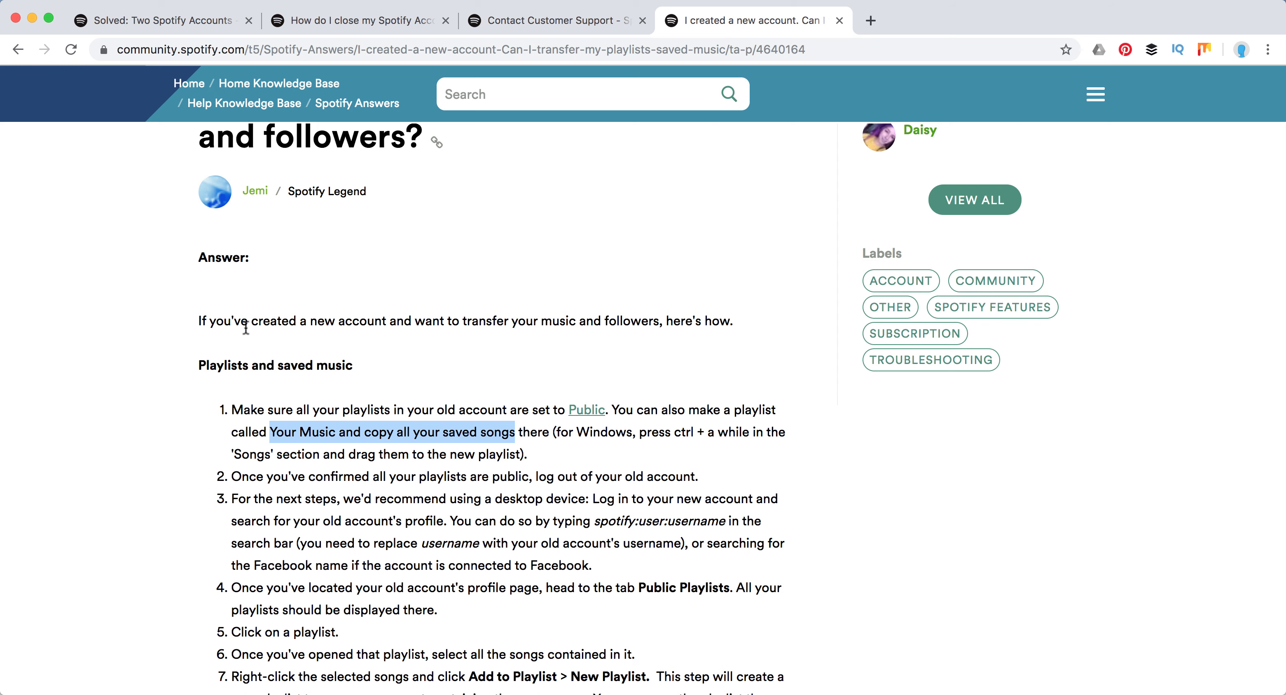
scroll(246, 327, up, 1)
scroll(245, 327, down, 8)
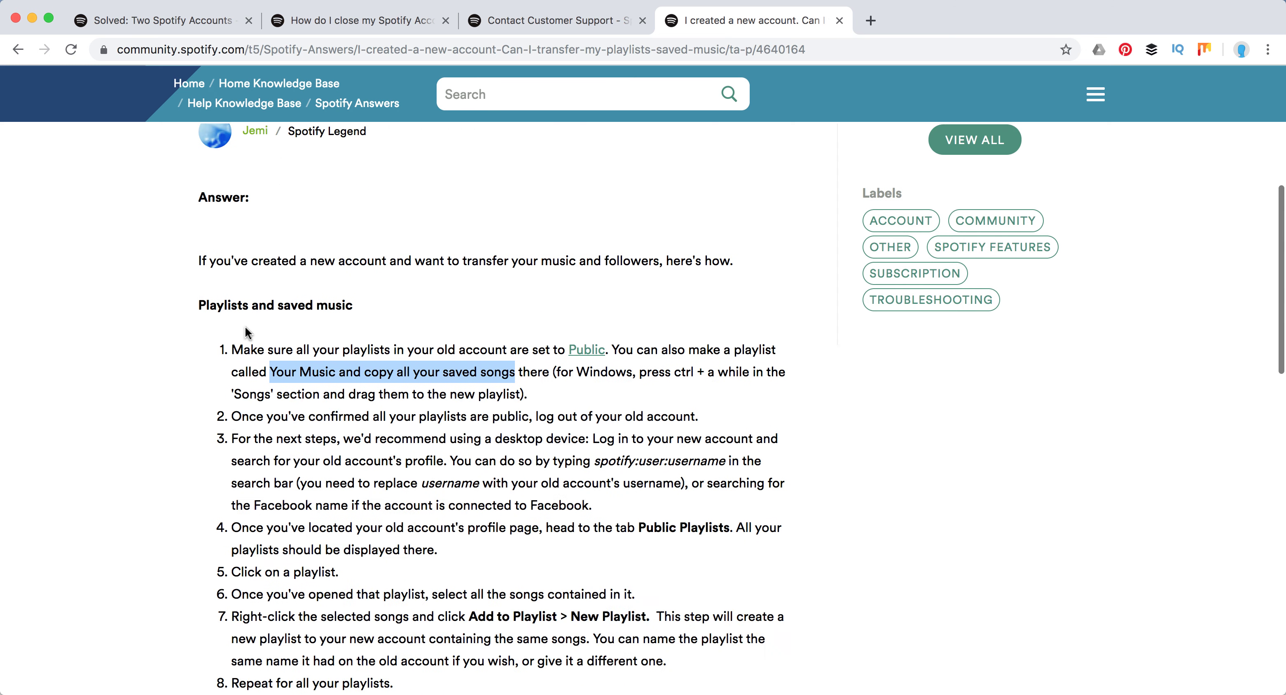